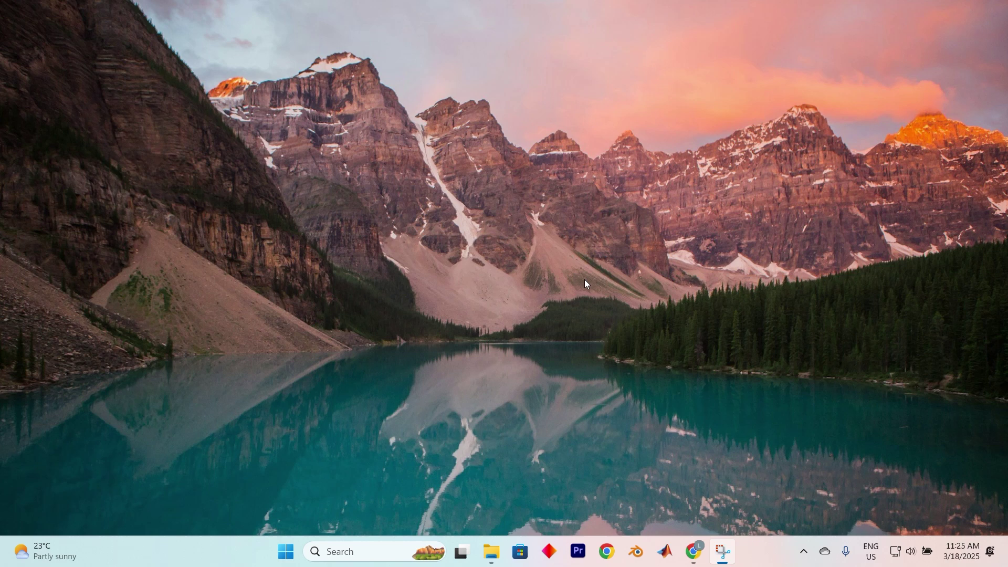
Search 'reg' from the taskbar and launch Registry Editor as administrator
left_click(347, 551)
type("reg")
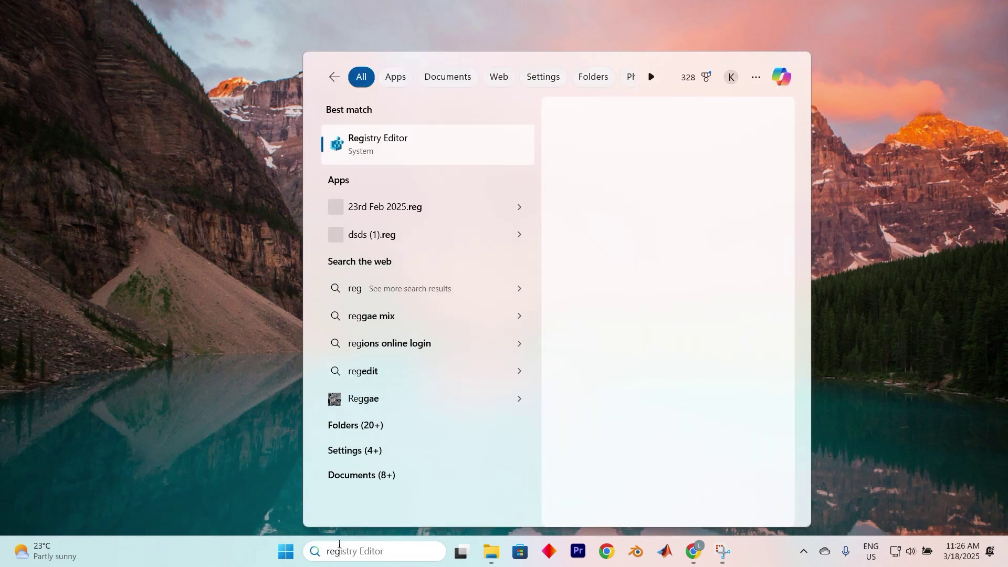
left_click(614, 259)
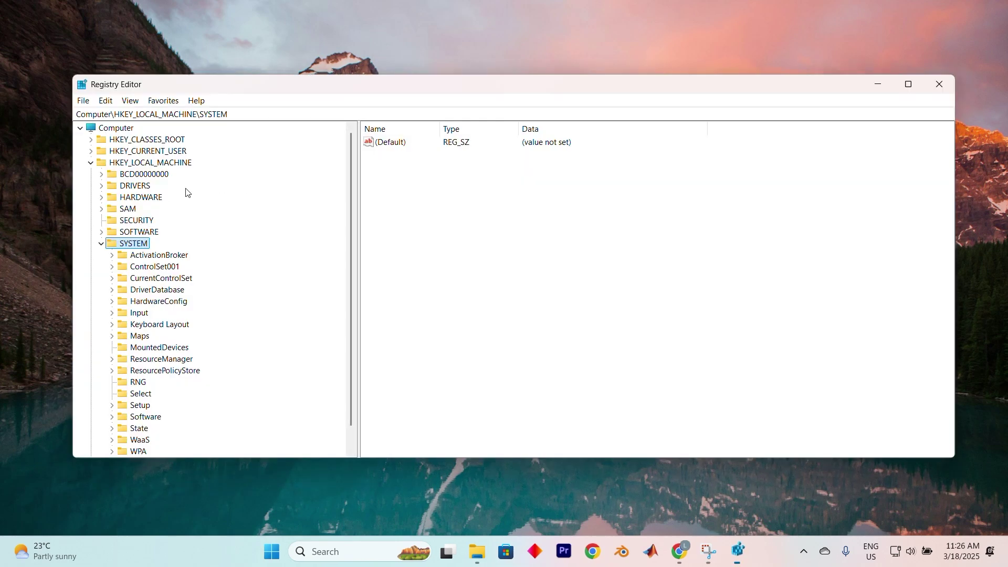
Collapse SYSTEM, then expand HKEY_LOCAL_MACHINE > SOFTWARE > WOW6432Node in the tree
left_click(101, 244)
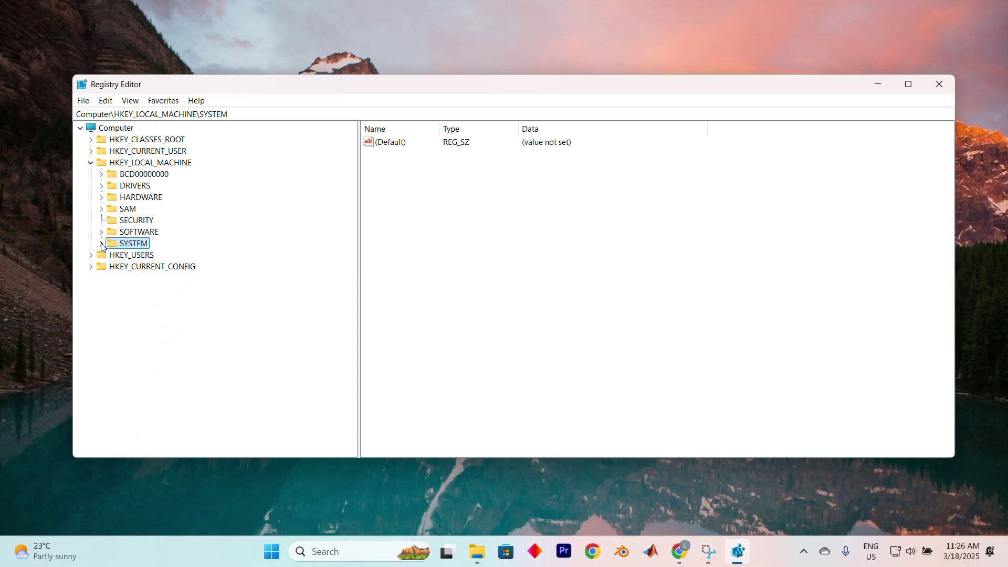
left_click(92, 163)
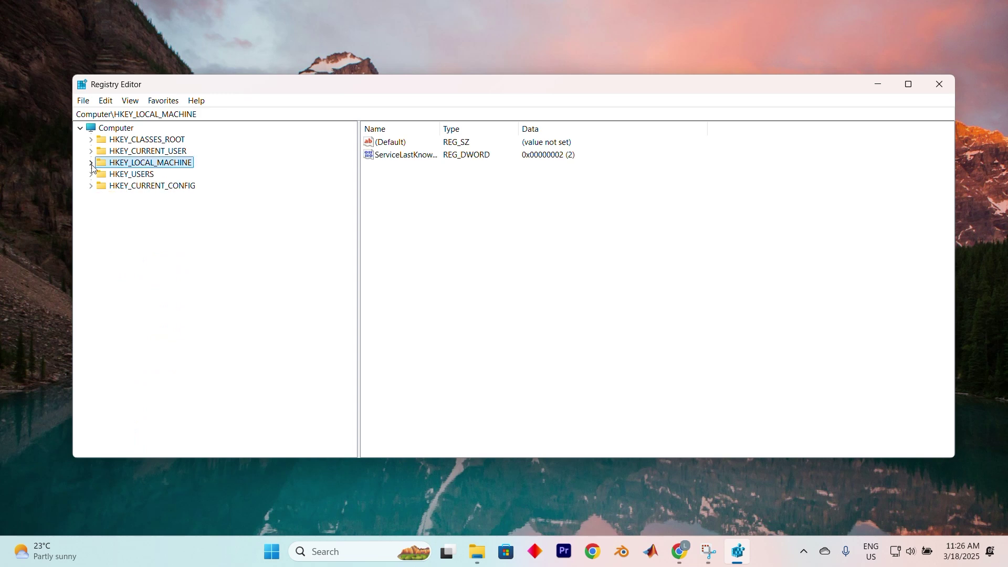
left_click(92, 163)
left_click(101, 231)
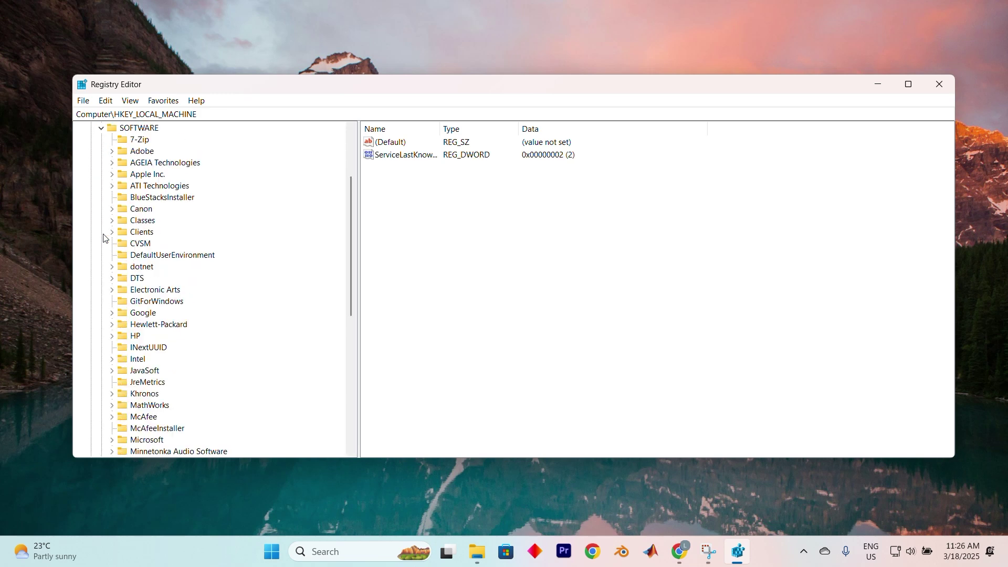
scroll(150, 297, "down", 5)
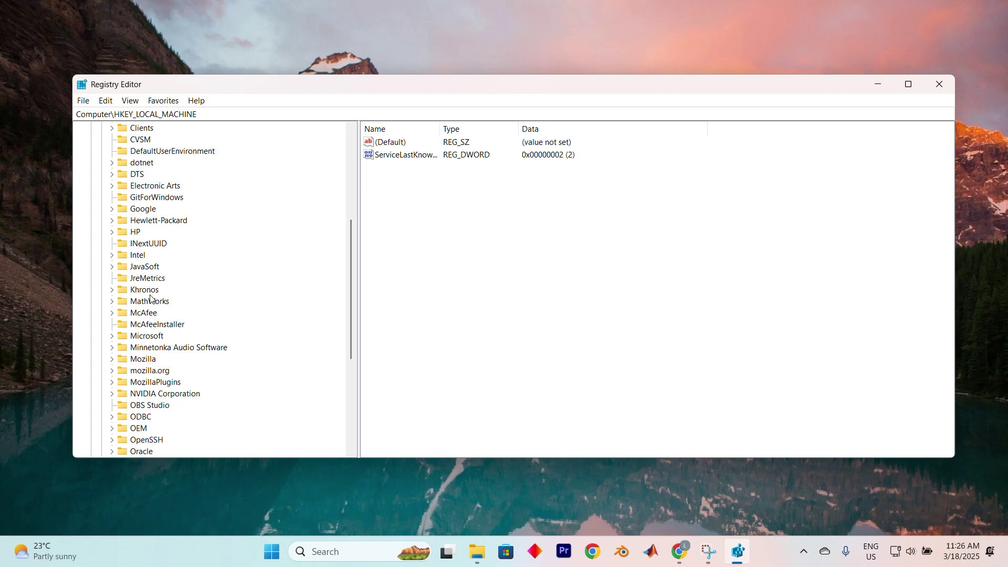
scroll(151, 297, "down", 3)
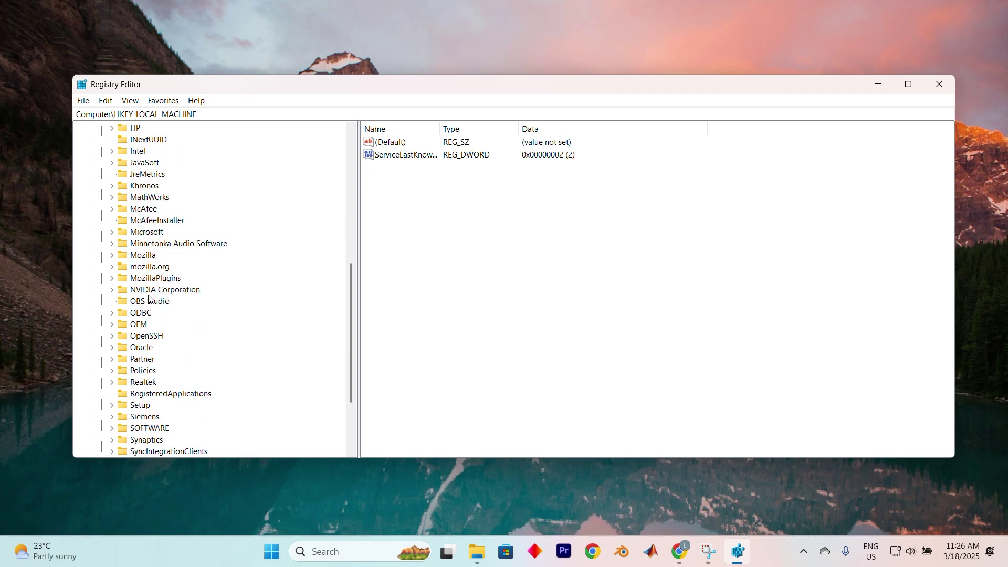
scroll(150, 298, "down", 5)
scroll(150, 298, "down", 3)
double_click(157, 394)
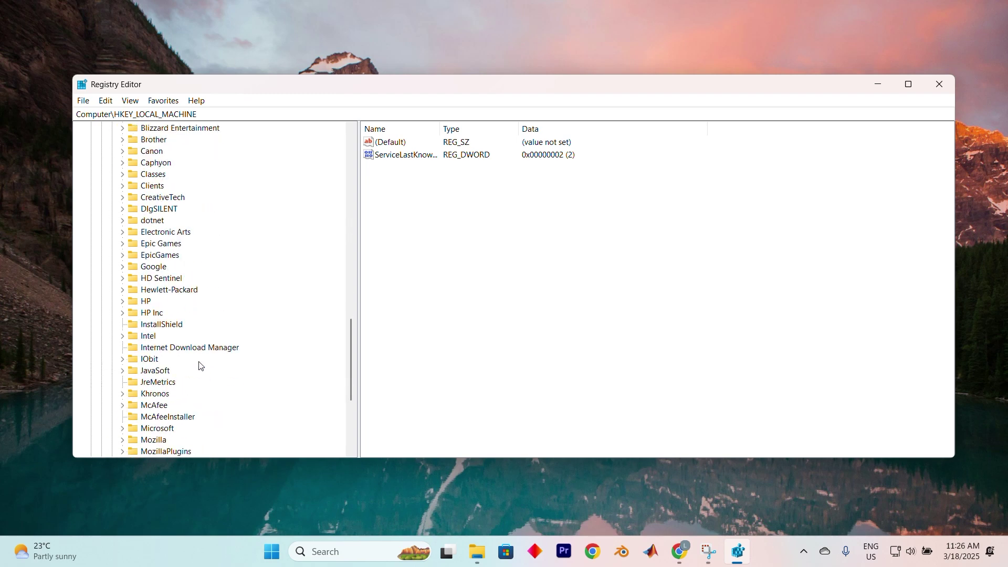
scroll(199, 364, "up", 3)
scroll(189, 342, "down", 2)
scroll(189, 338, "down", 2)
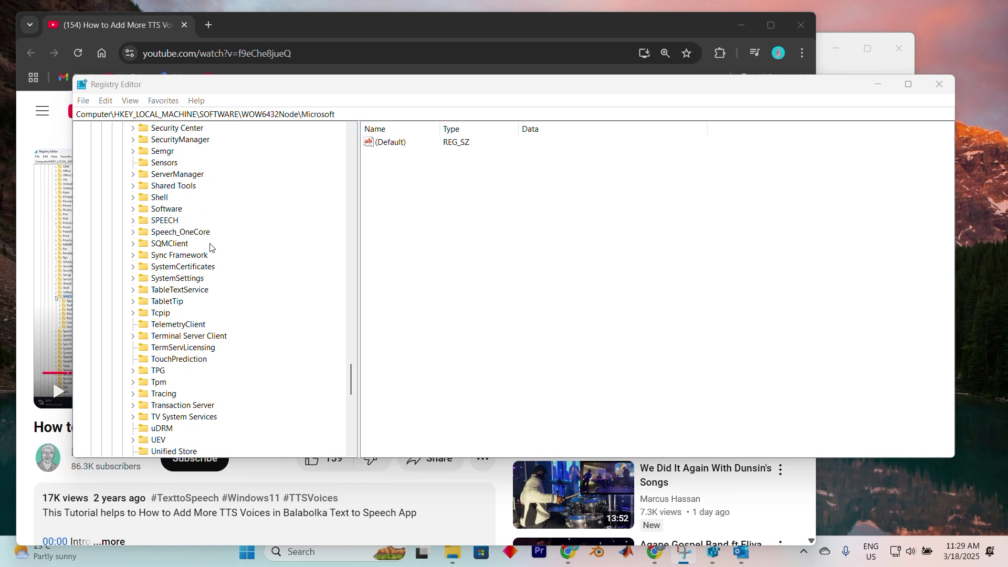
Expand SPEECH > Voices > Tokens to list HAZEL, DAVID and ZIRA, and highlight its address path
double_click(165, 220)
double_click(173, 302)
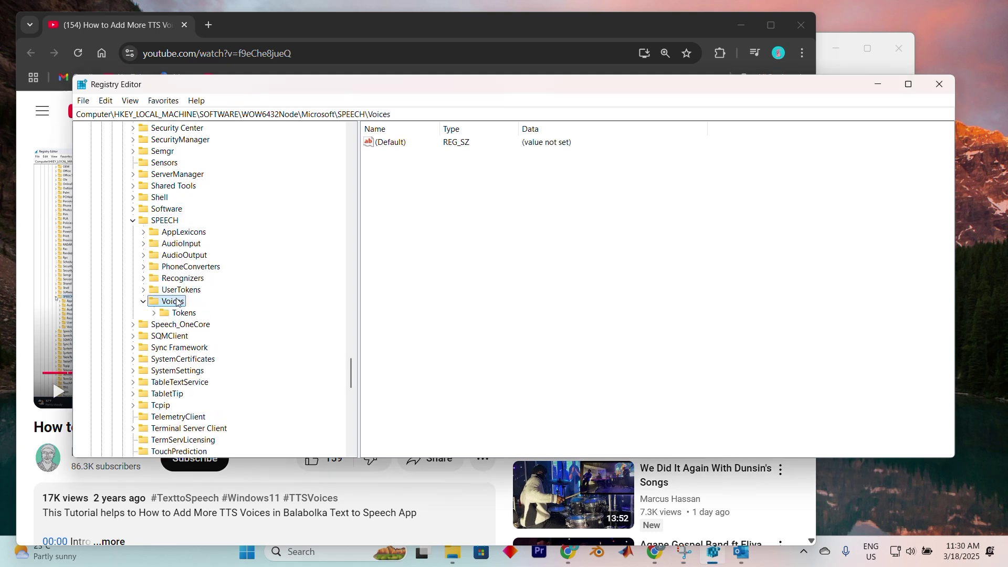
double_click(184, 313)
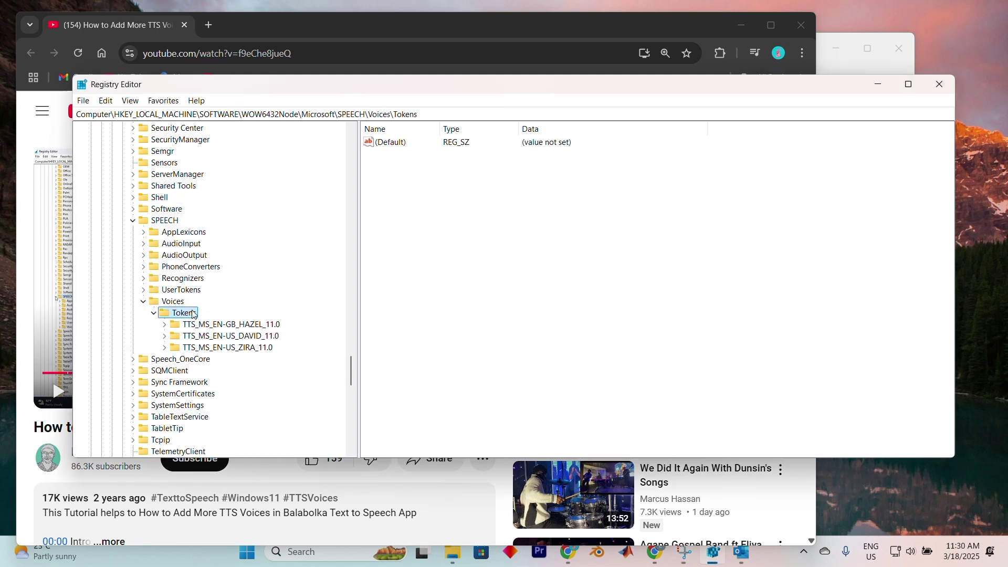
left_click_drag(417, 114, 55, 110)
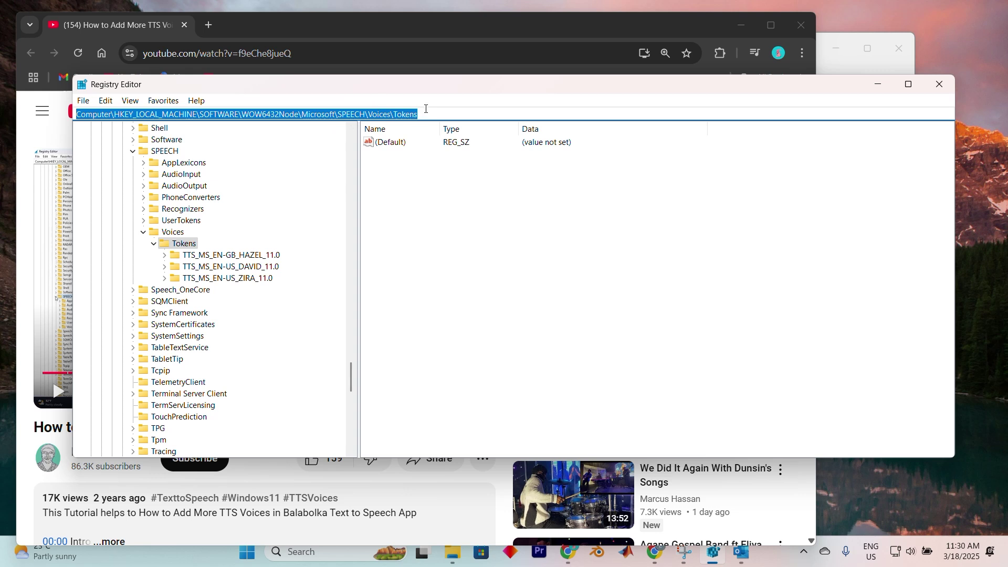
left_click(418, 162)
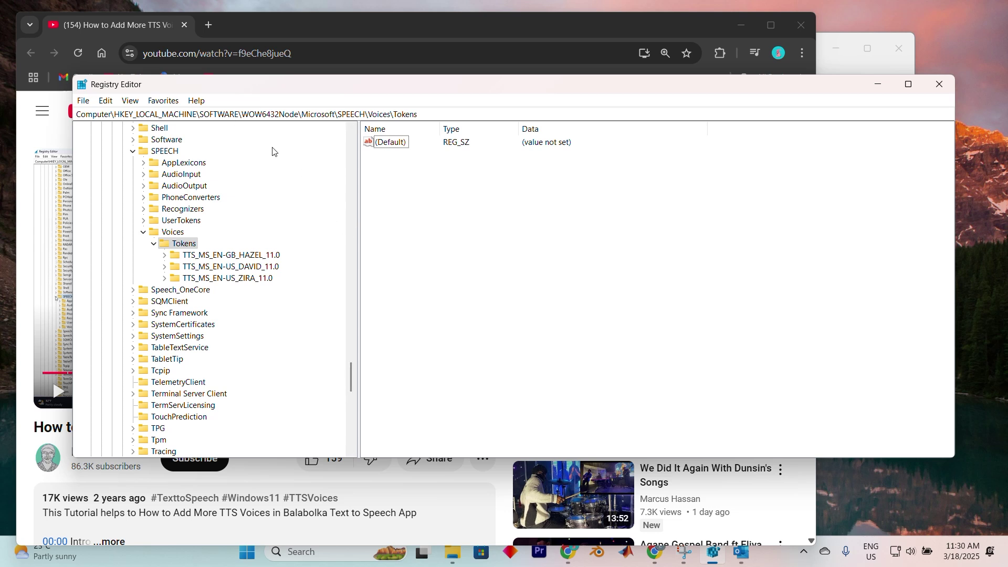
scroll(175, 240, "up", 3)
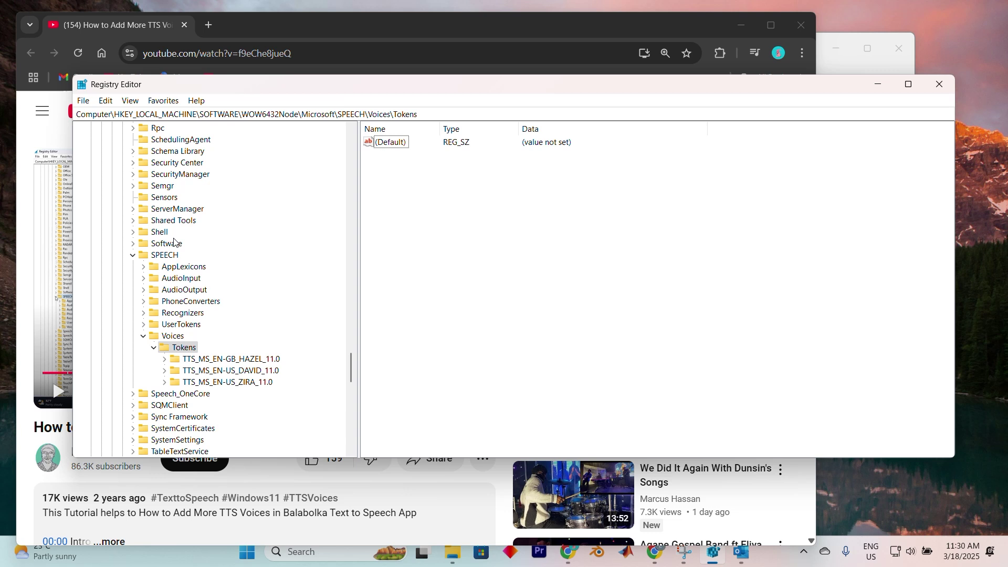
scroll(175, 240, "down", 2)
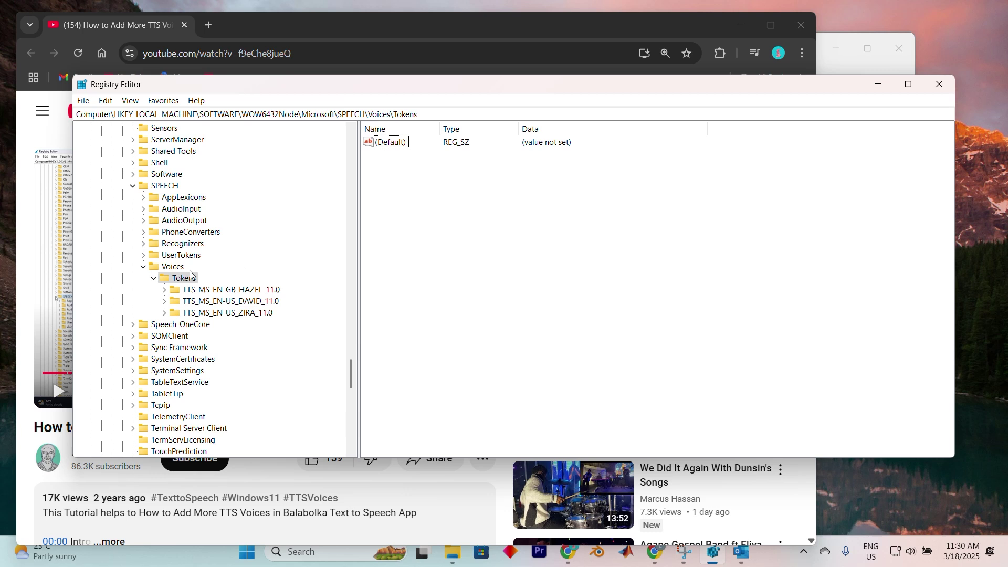
Inspect the values of the HAZEL, DAVID and Speech_OneCore keys, ending back on HAZEL
left_click(237, 293)
left_click(199, 302)
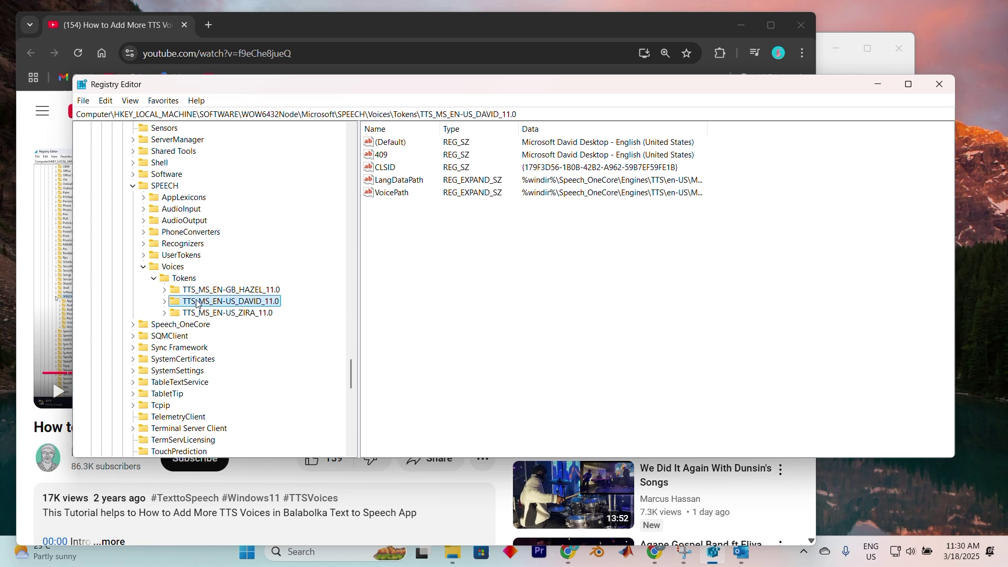
left_click(202, 322)
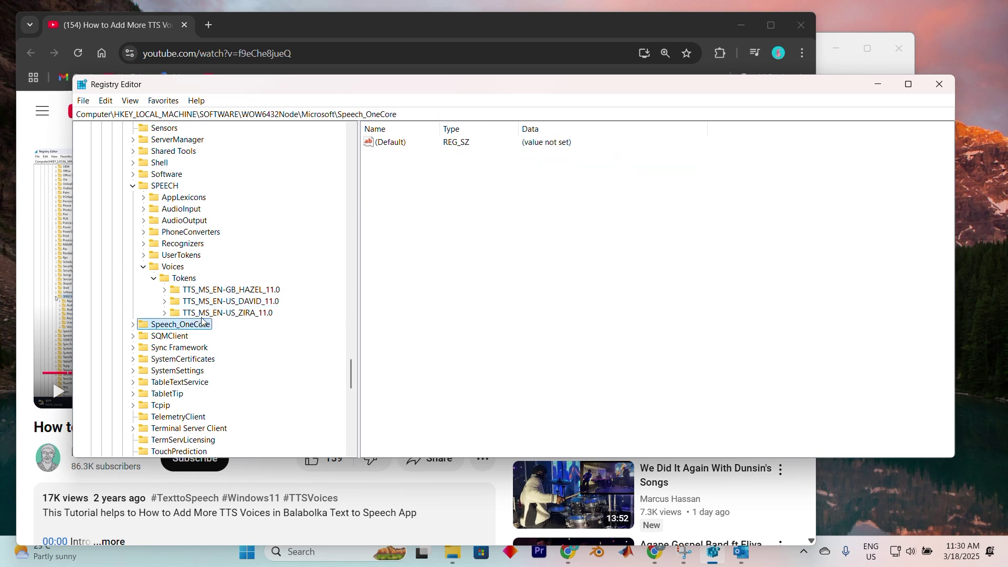
left_click(220, 290)
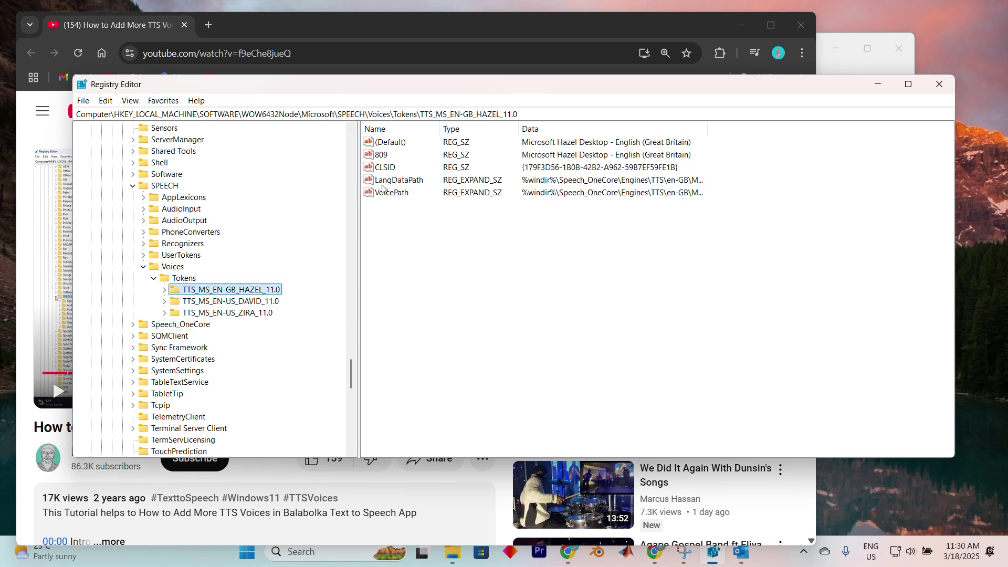
left_click(540, 113)
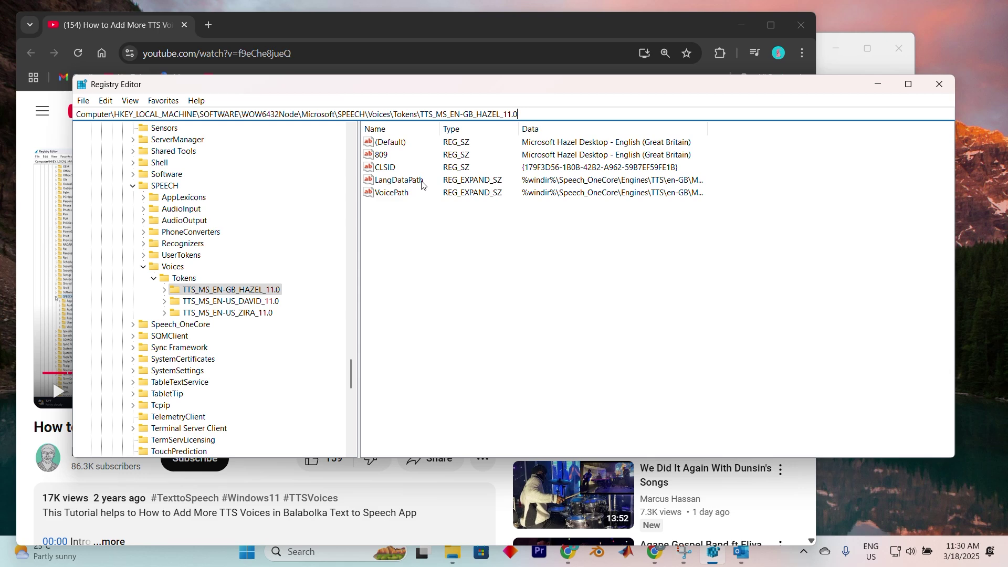
Collapse Voices and SPEECH, close Registry Editor, and minimize Chrome and Outlook
left_click(143, 267)
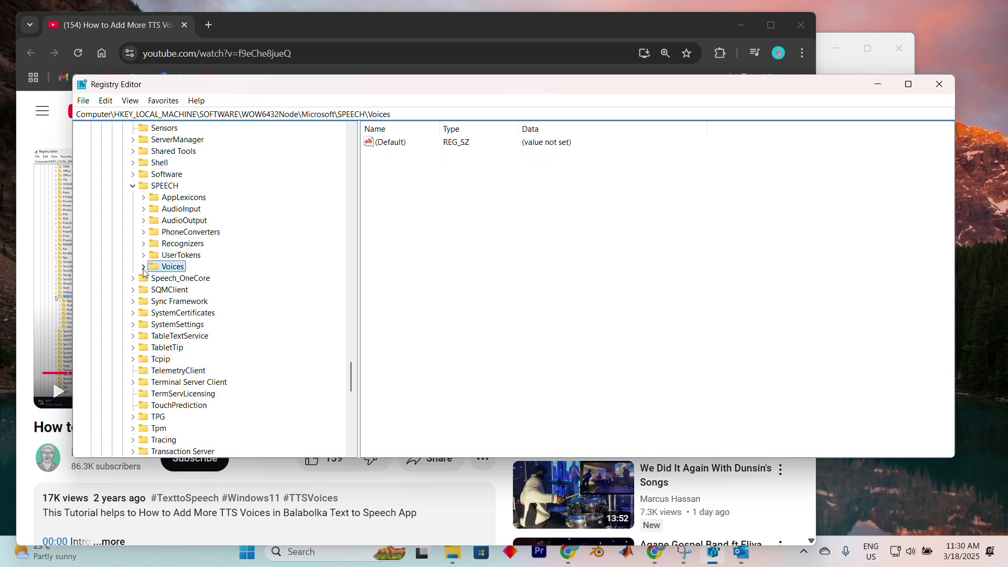
left_click(132, 186)
left_click(940, 84)
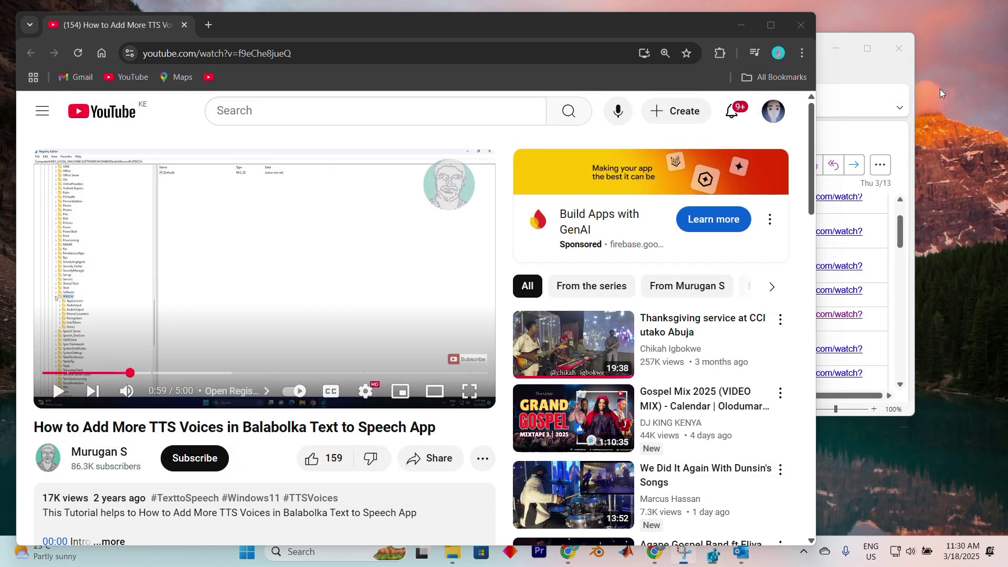
left_click_drag(740, 9, 756, 28)
left_click(734, 44)
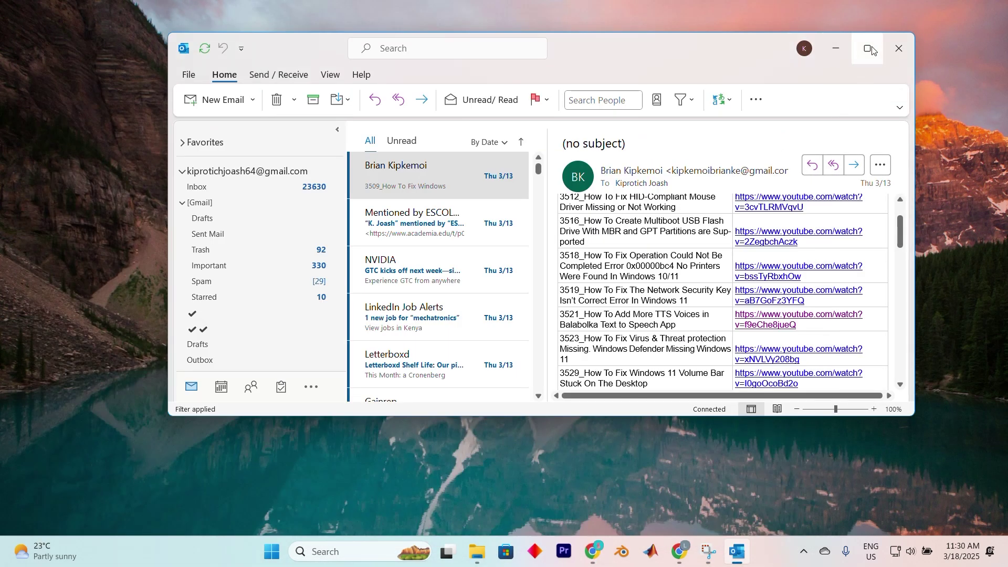
left_click(898, 48)
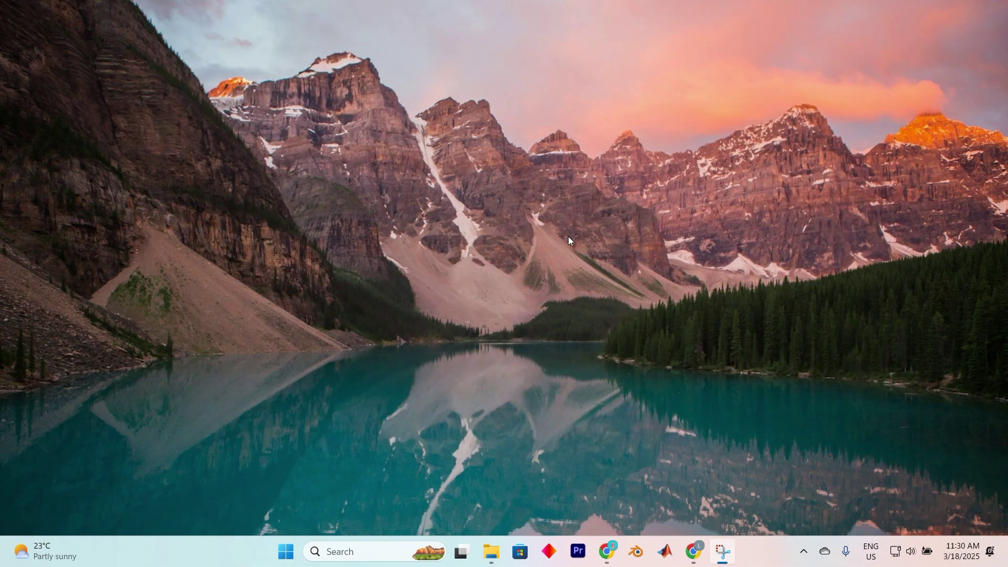